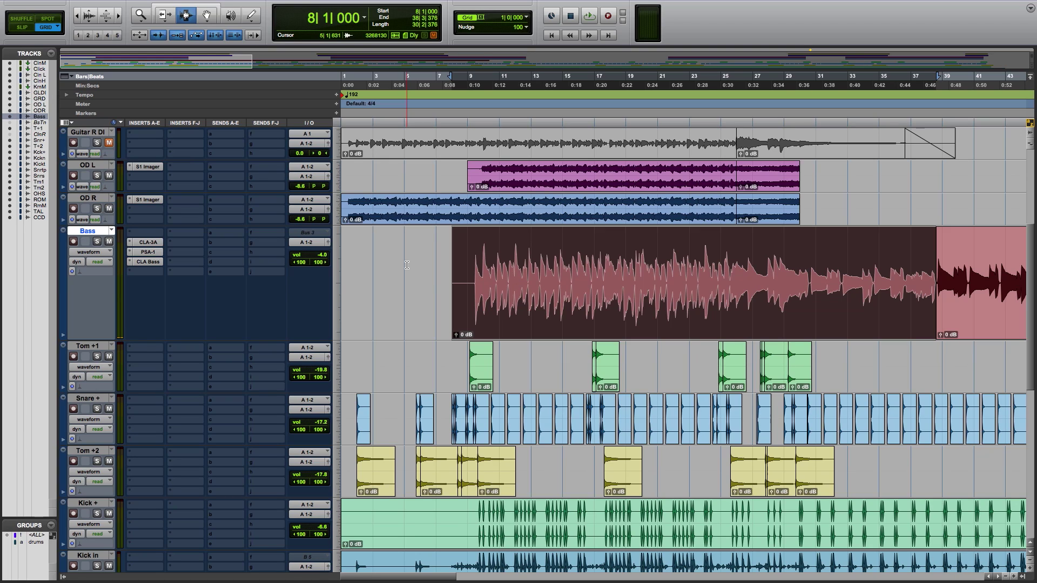
# Step: Play the full mix from bar 8 to bar 38 to hear the uncorrected bass
pyautogui.press('space')
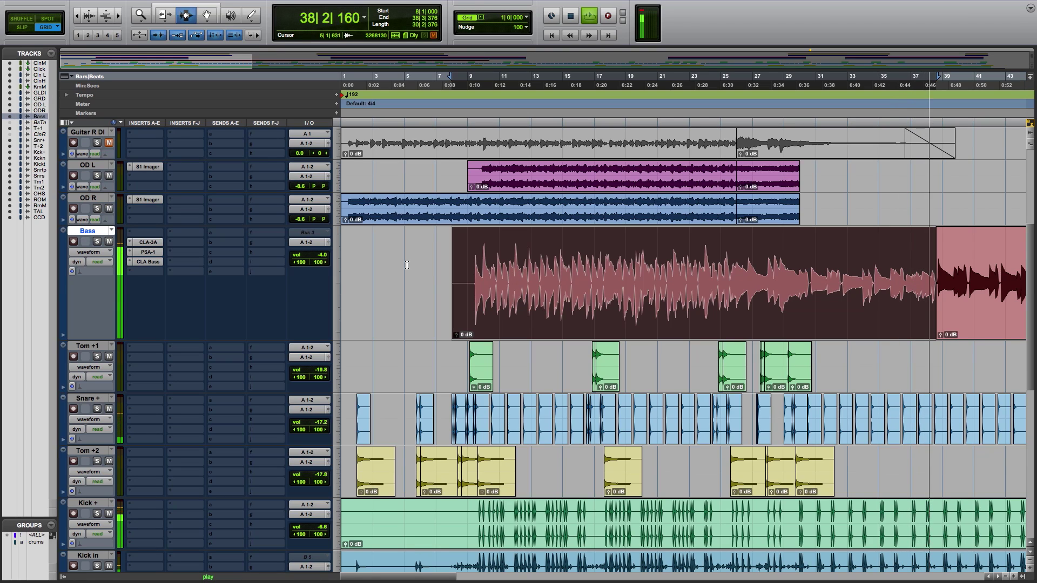
pyautogui.press('space')
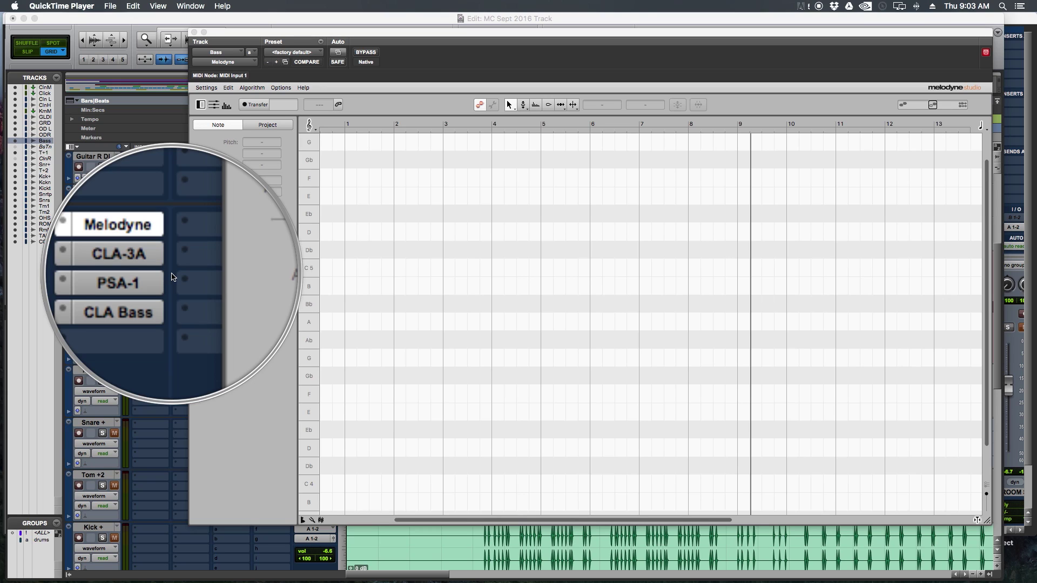
# Step: Transfer the Bass track's audio into Melodyne by recording playback from bar 8 to bar 38
pyautogui.click(256, 105)
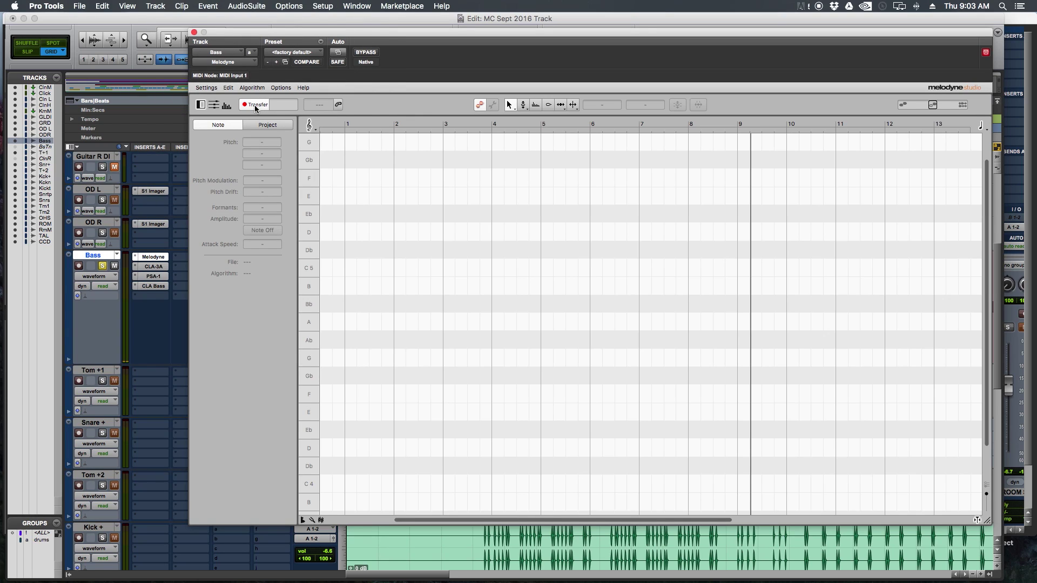
pyautogui.press('space')
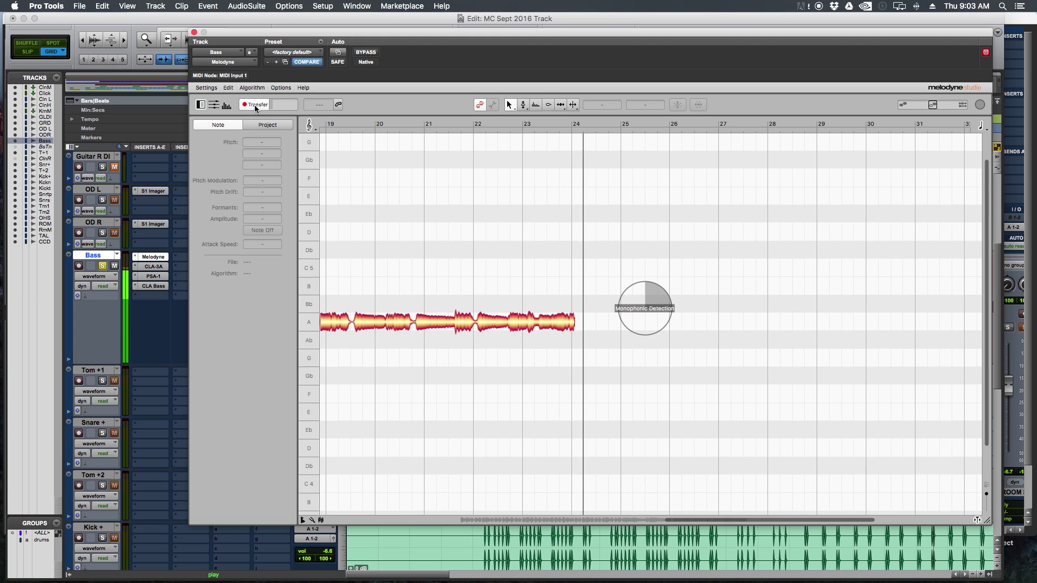
pyautogui.click(255, 105)
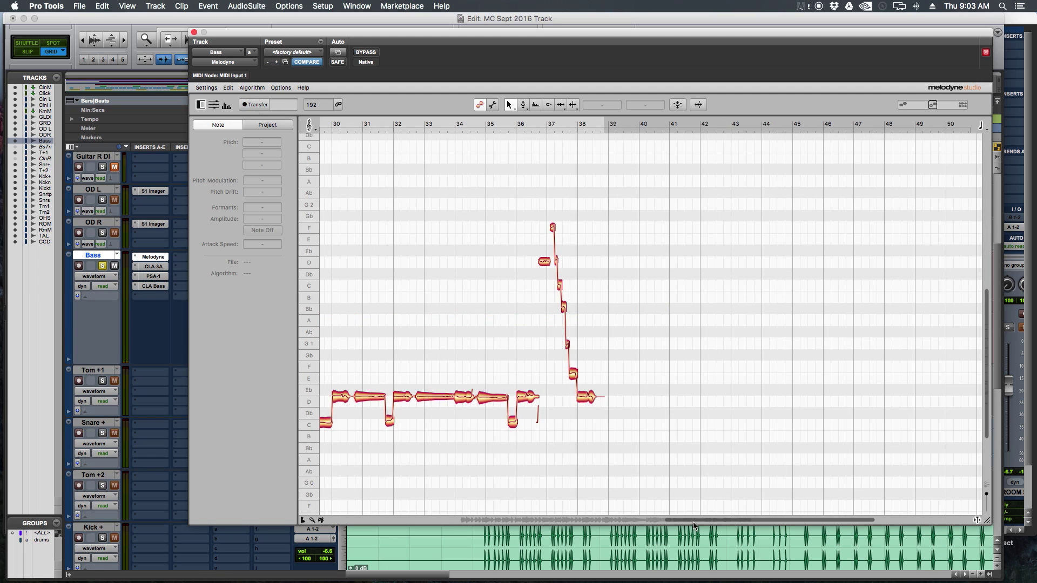
# Step: Examine the detected bass notes in bars 9 to 13 and audition the opening notes around bar 10
pyautogui.moveTo(695, 523); pyautogui.dragTo(460, 516)
pyautogui.hscroll(2, 461, 515)
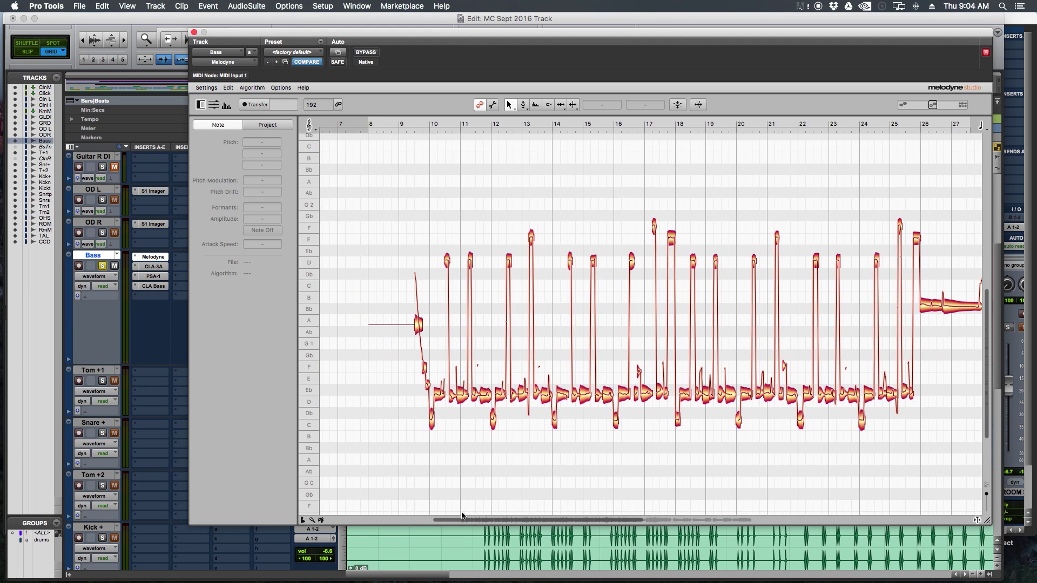
pyautogui.moveTo(654, 525); pyautogui.dragTo(523, 520)
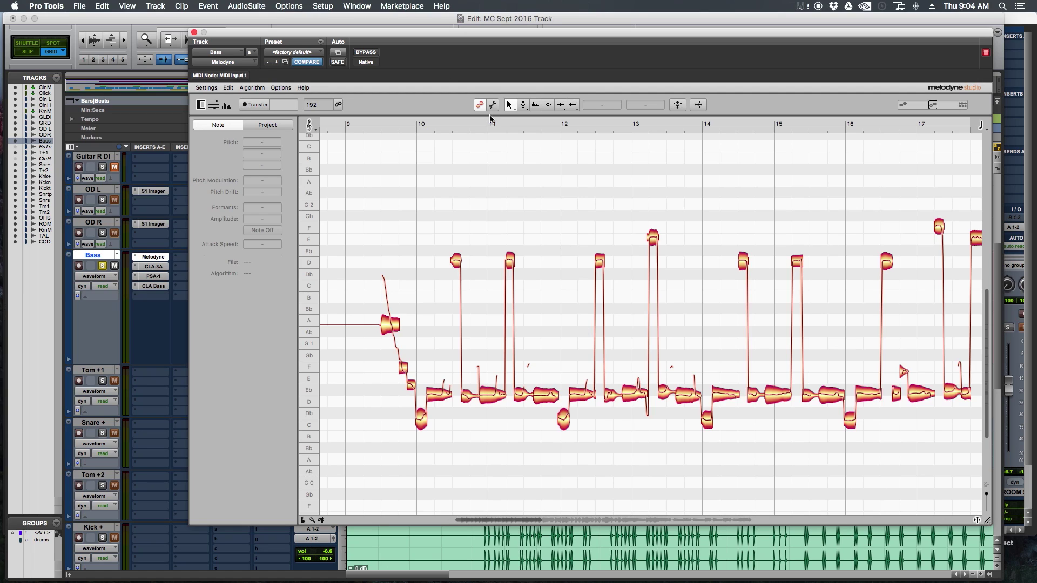
pyautogui.moveTo(539, 518); pyautogui.dragTo(493, 508)
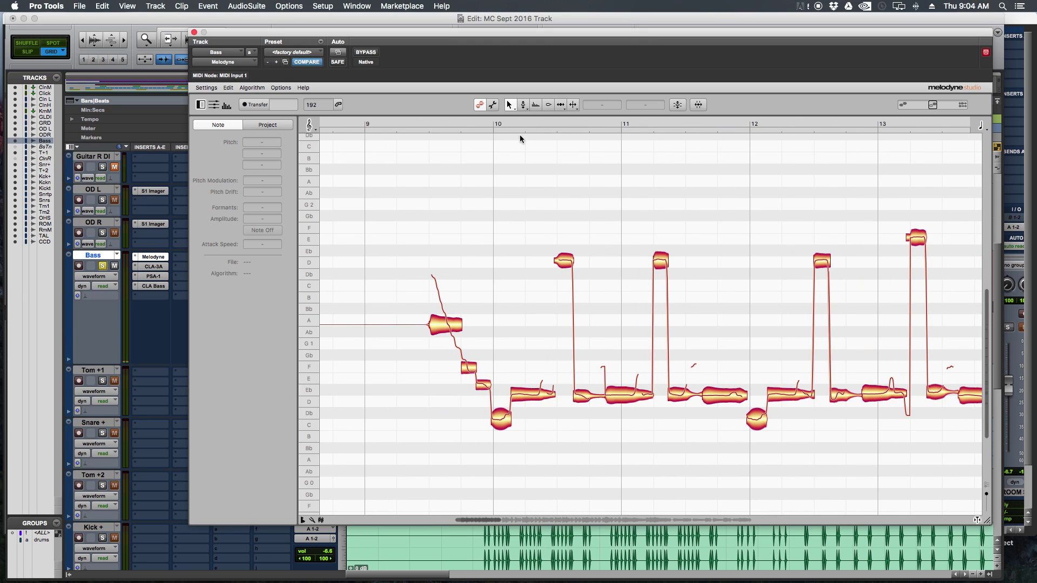
pyautogui.click(412, 118)
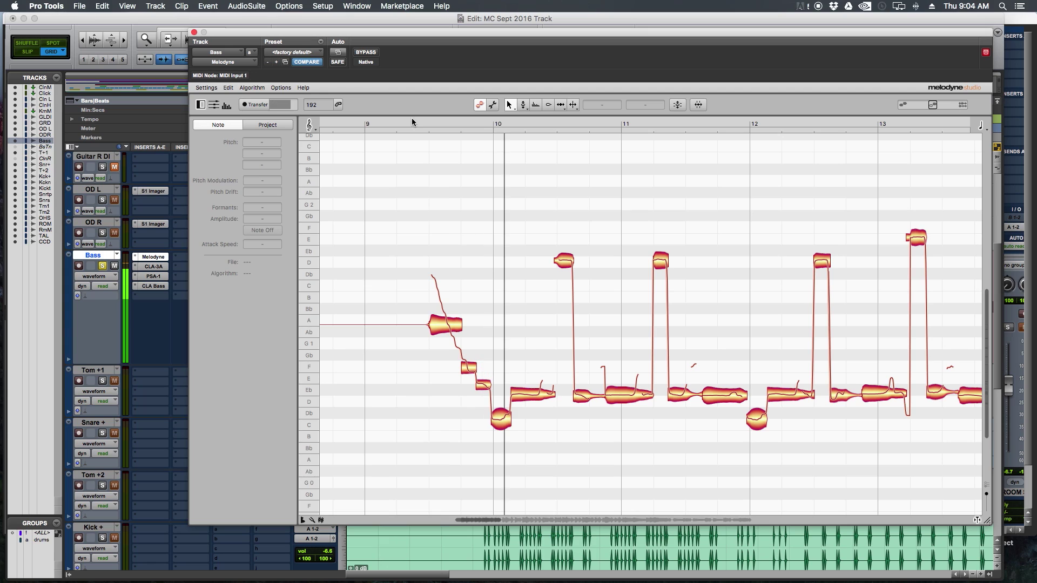
pyautogui.press('space')
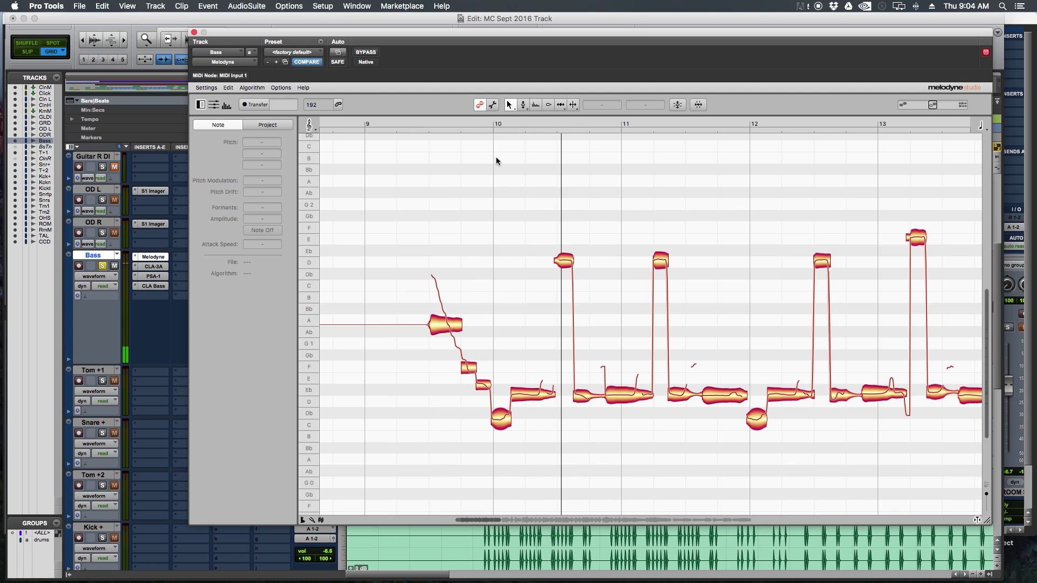
# Step: Select bass notes, dismiss the pitch macro set to G Minor, show the Scale Detective and set the scale to D Minor
pyautogui.moveTo(496, 160); pyautogui.dragTo(716, 468)
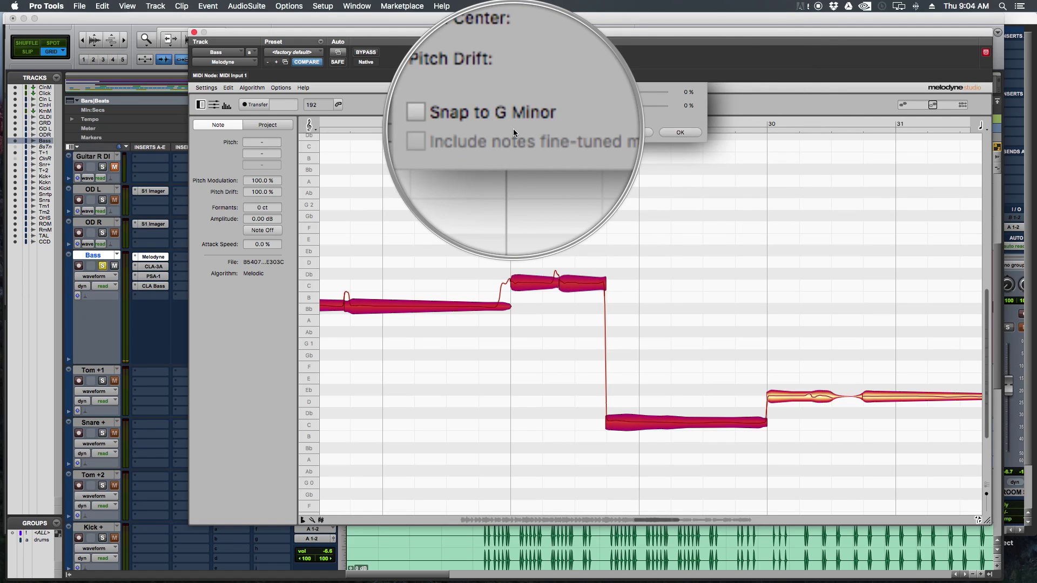
pyautogui.click(628, 132)
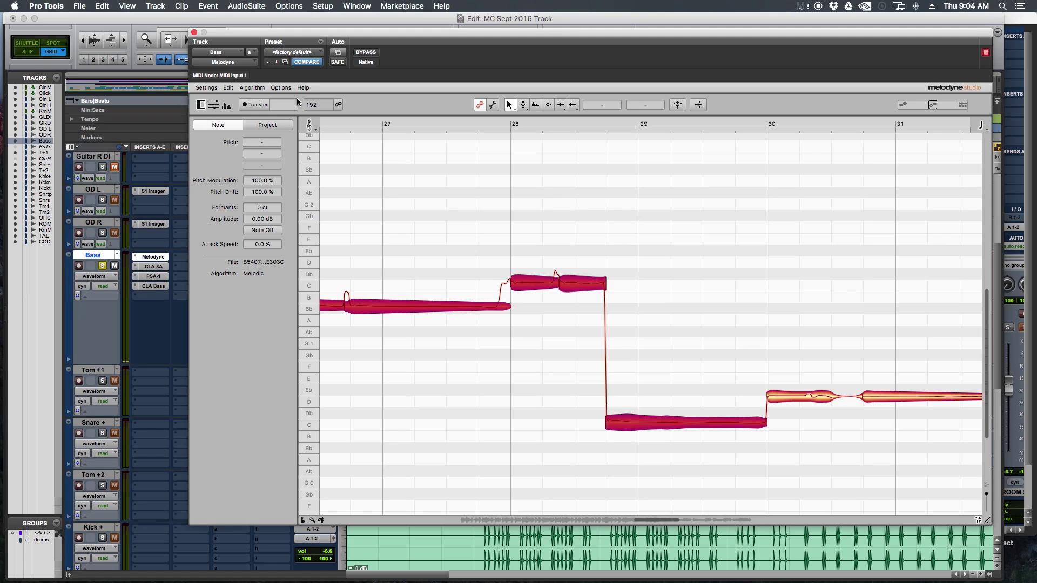
pyautogui.click(281, 88)
pyautogui.moveTo(296, 112)
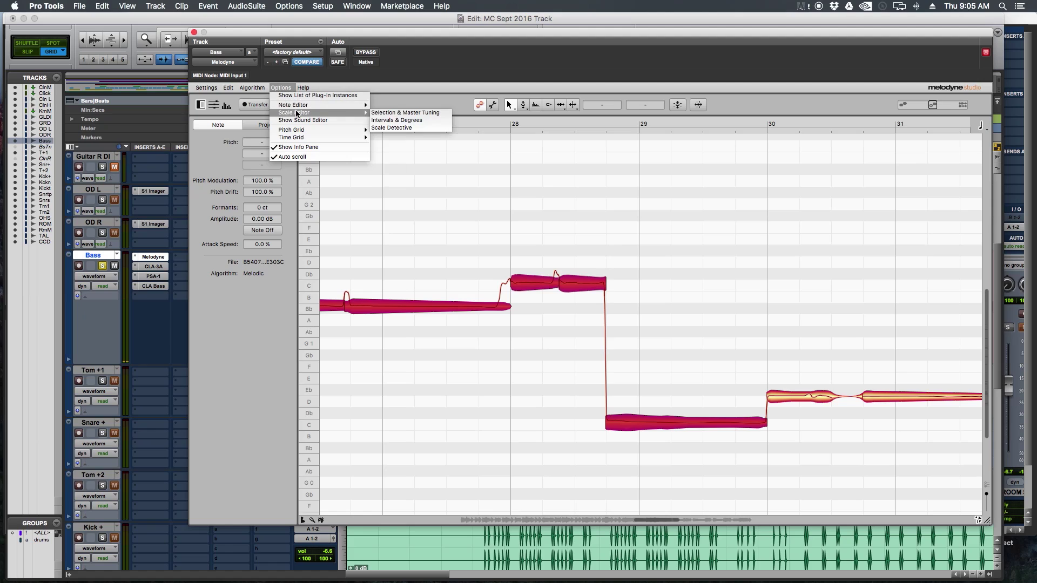
pyautogui.click(387, 127)
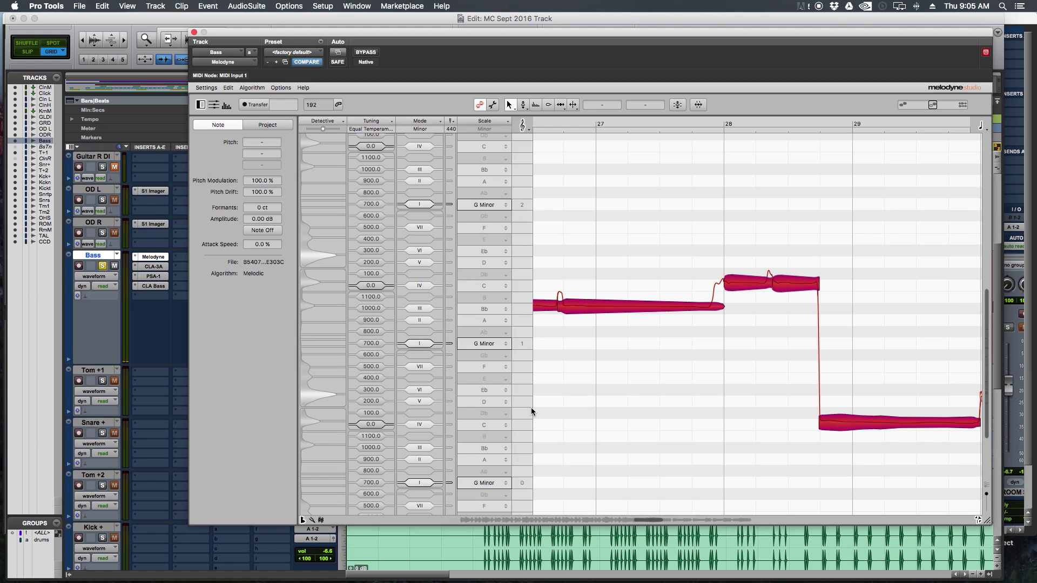
pyautogui.click(487, 401)
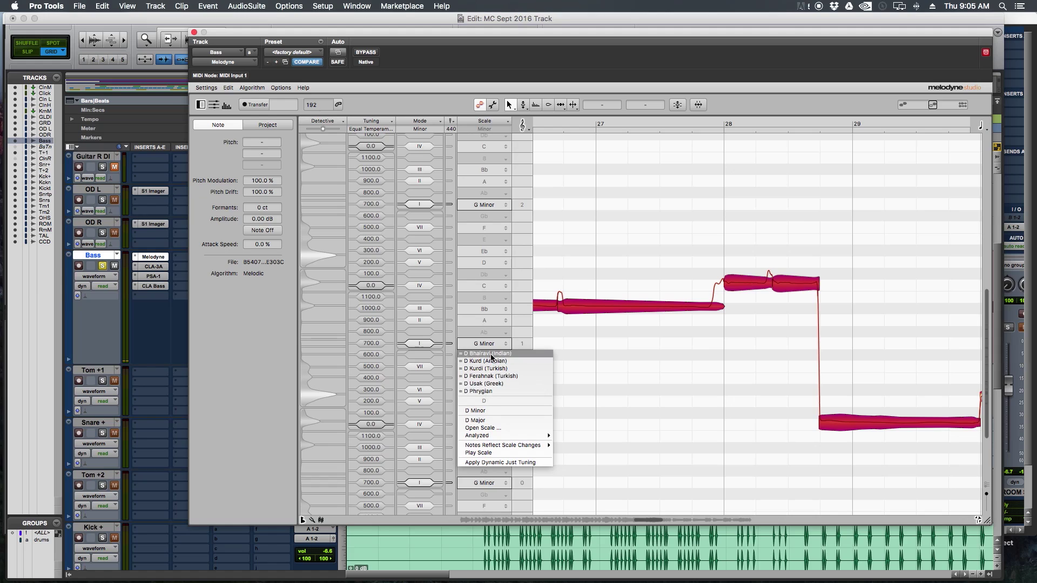
pyautogui.click(486, 411)
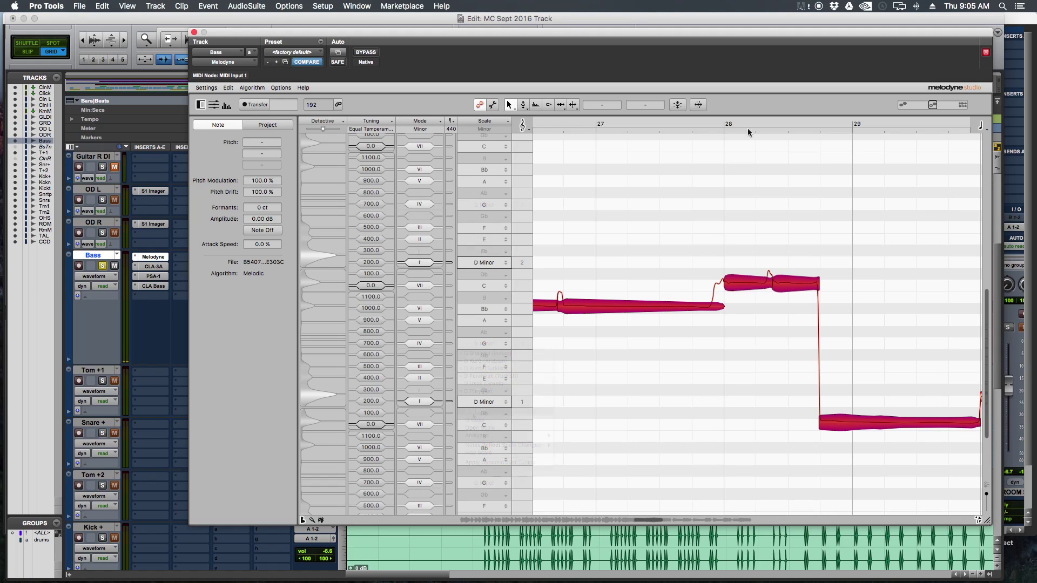
# Step: Correct the selected bass notes, including bars 27 to 29, with Pitch Center at 100% and Snap to D Minor enabled
pyautogui.click(676, 105)
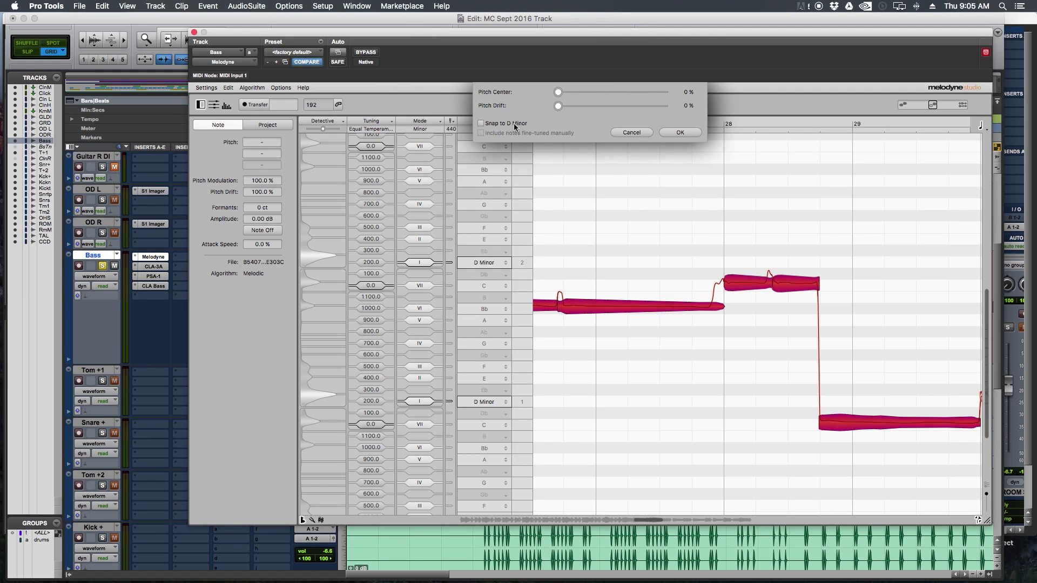
pyautogui.moveTo(559, 91); pyautogui.dragTo(828, 97)
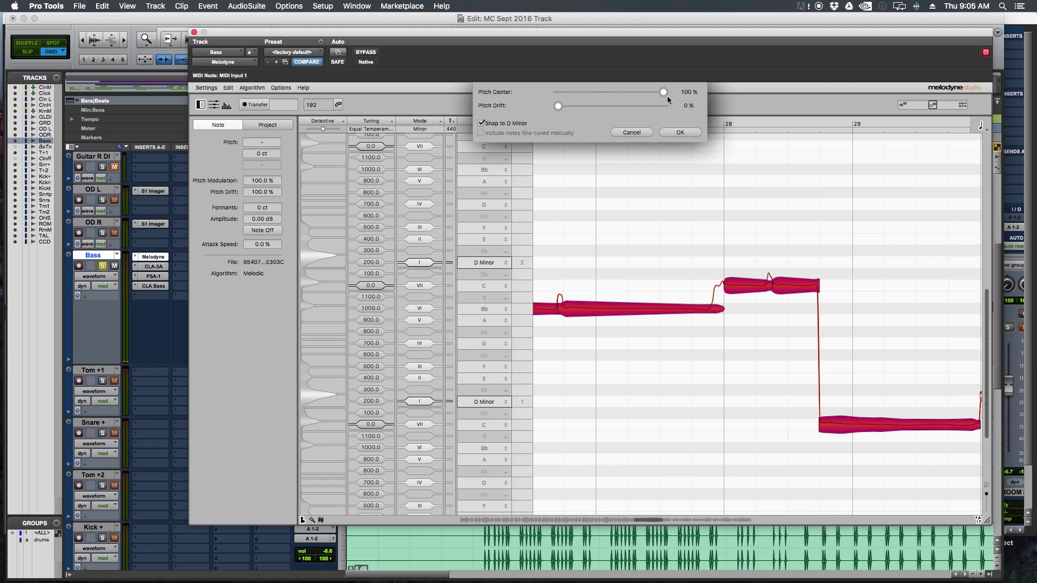
pyautogui.click(668, 132)
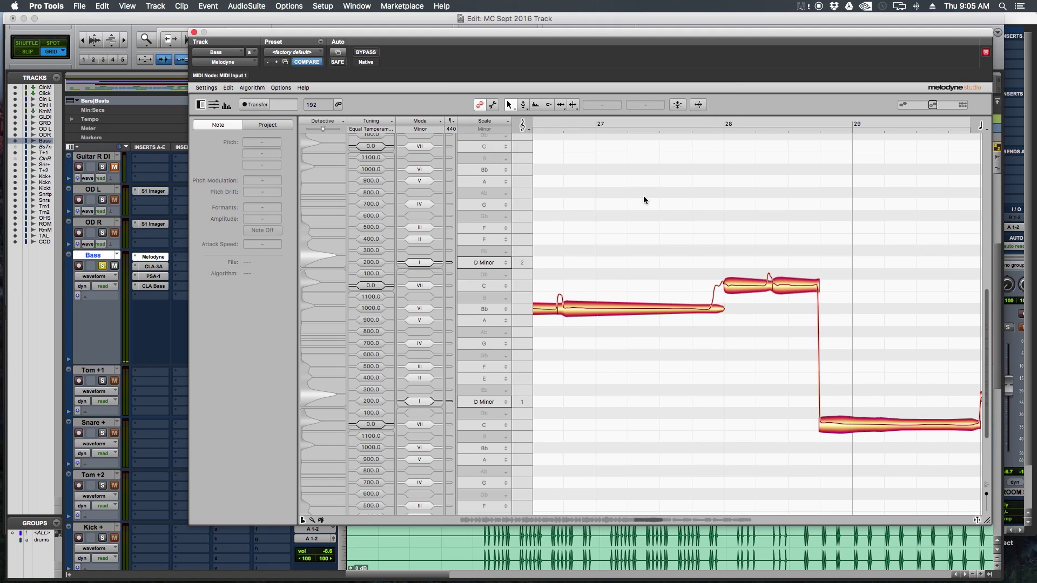
# Step: Hide the Scale Detective from the Melodyne note editor
pyautogui.click(253, 87)
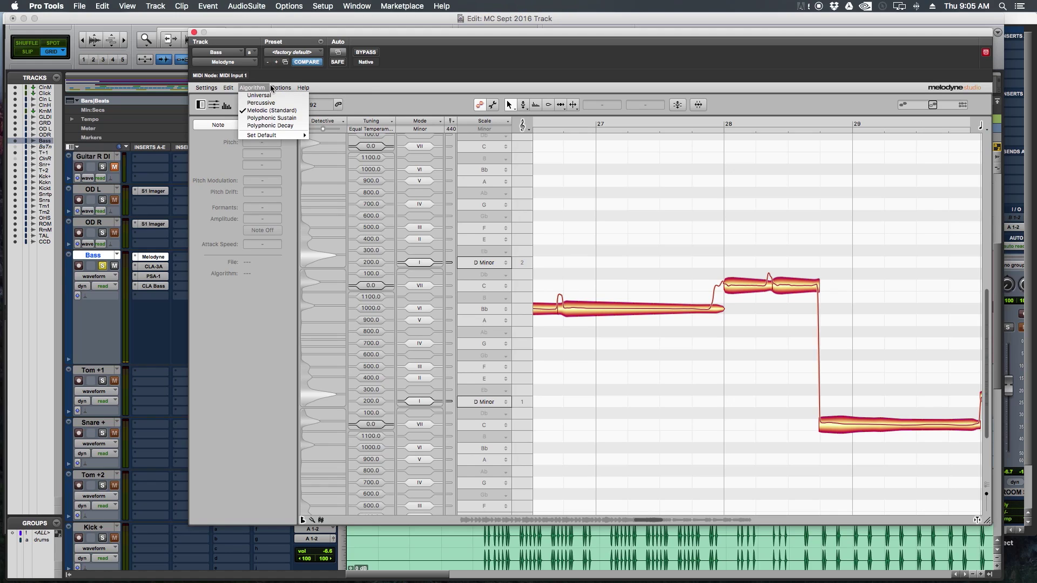
pyautogui.moveTo(281, 88)
pyautogui.moveTo(292, 115)
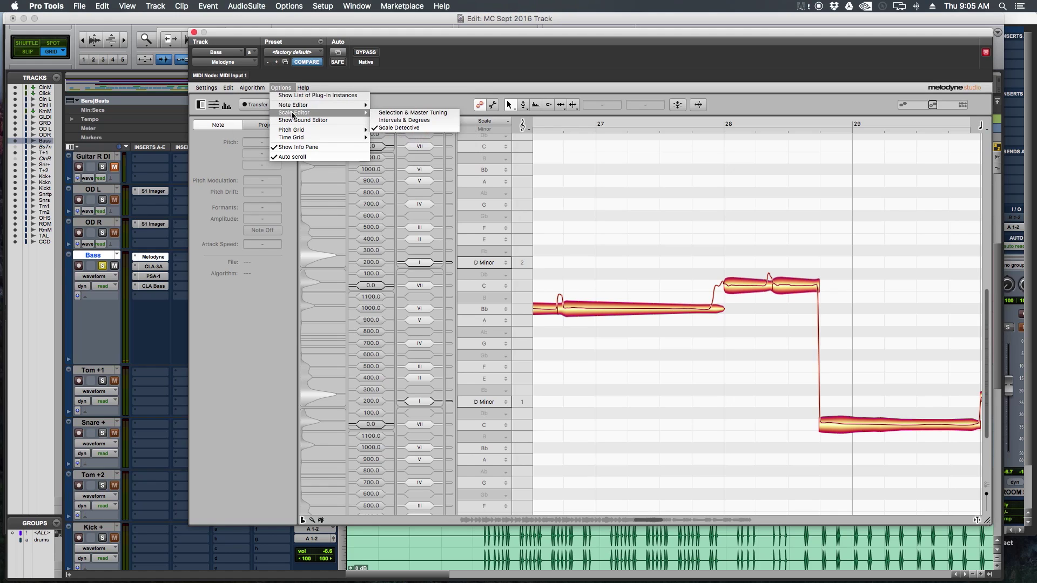
pyautogui.click(399, 126)
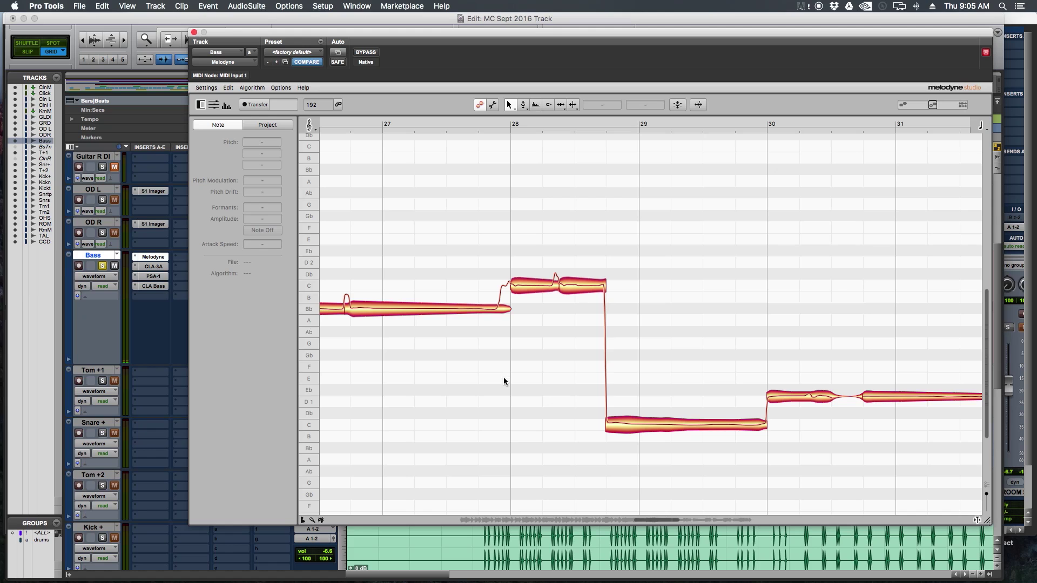
# Step: Select the group of bass notes in bar 10 and correct their pitch with Pitch Center at 100%
pyautogui.hscroll(-10, 503, 376)
pyautogui.hscroll(-12, 501, 359)
pyautogui.hscroll(12, 492, 348)
pyautogui.hscroll(-12, 501, 356)
pyautogui.hscroll(-10, 494, 347)
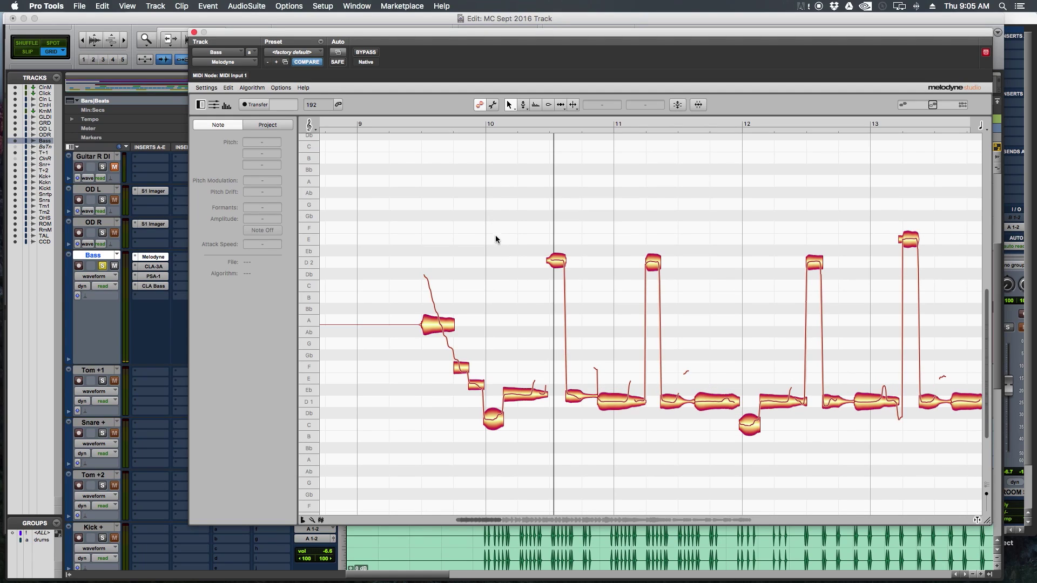
pyautogui.moveTo(533, 310); pyautogui.dragTo(584, 480)
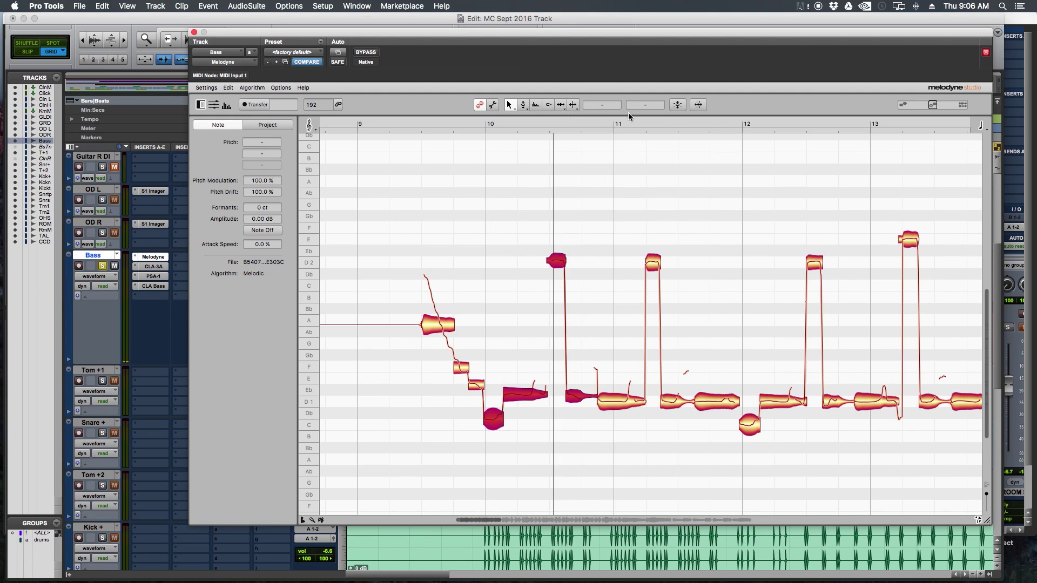
pyautogui.click(672, 109)
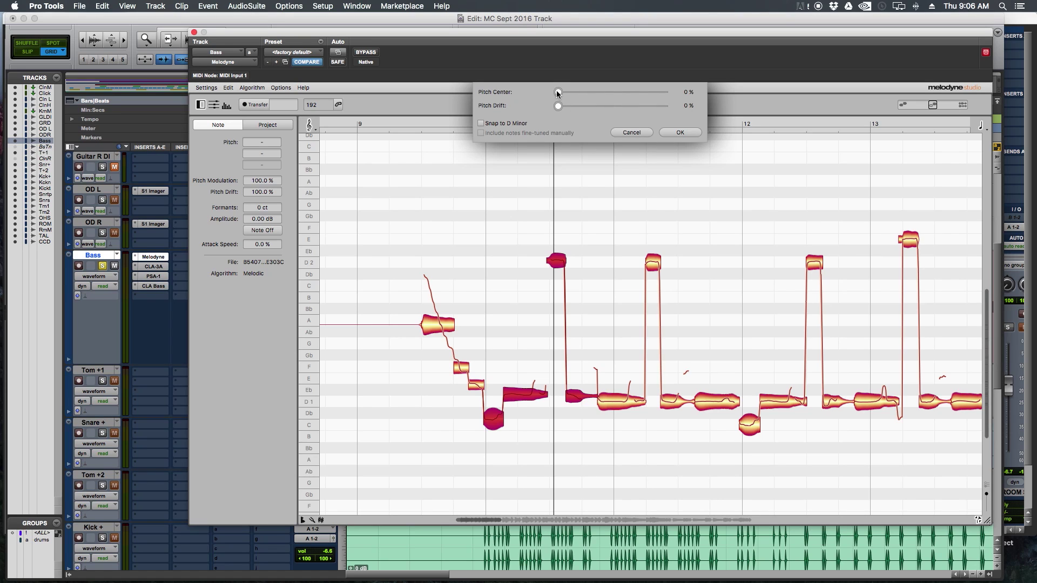
pyautogui.moveTo(558, 93); pyautogui.dragTo(696, 101)
# Step: Select the low bass notes from bar 30 to bar 36 and correct their pitch with Pitch Center at 100%
pyautogui.moveTo(451, 302); pyautogui.dragTo(837, 442)
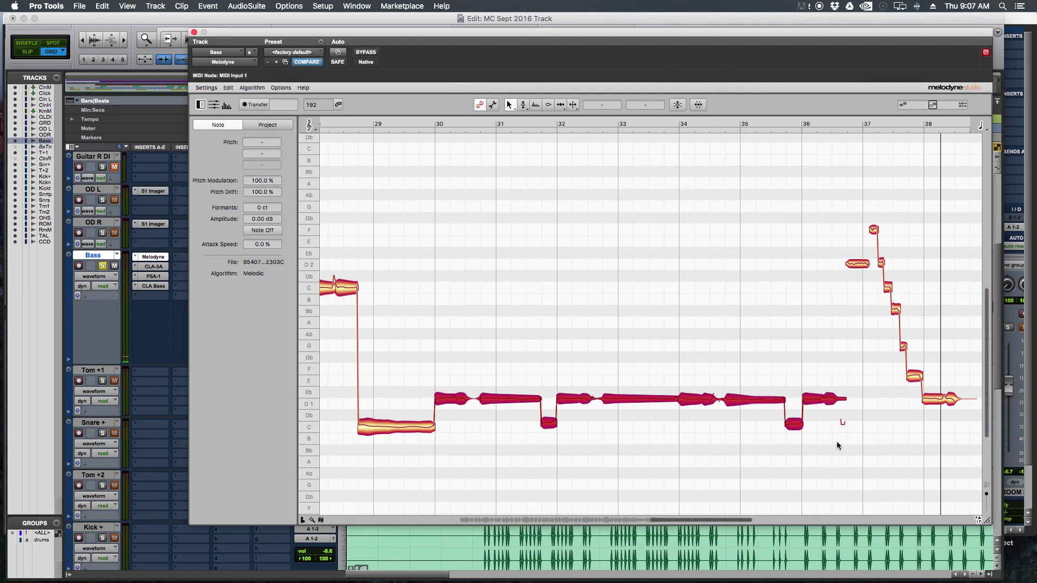
pyautogui.click(678, 106)
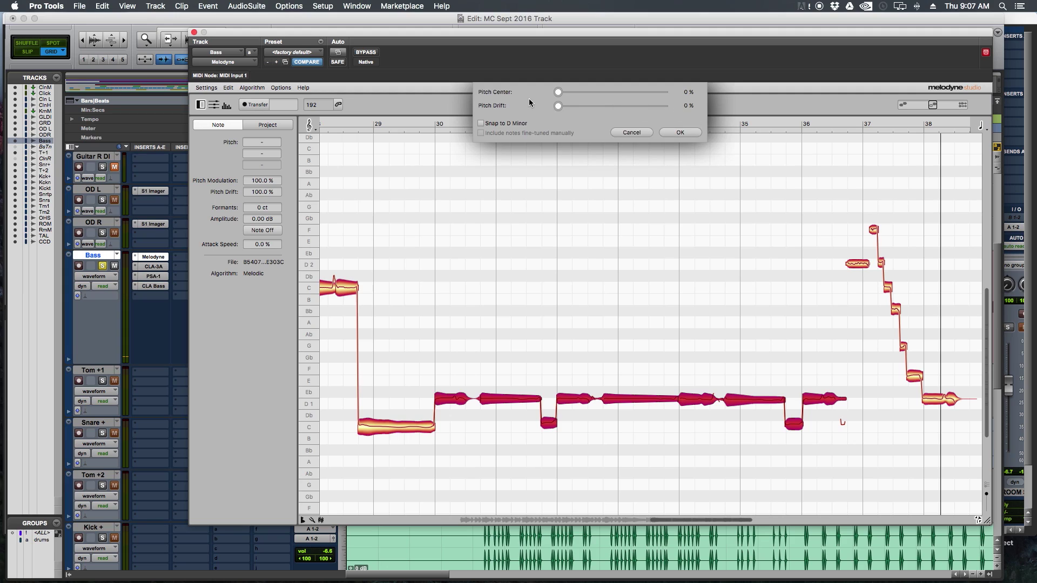
pyautogui.moveTo(558, 89); pyautogui.dragTo(773, 109)
pyautogui.click(693, 134)
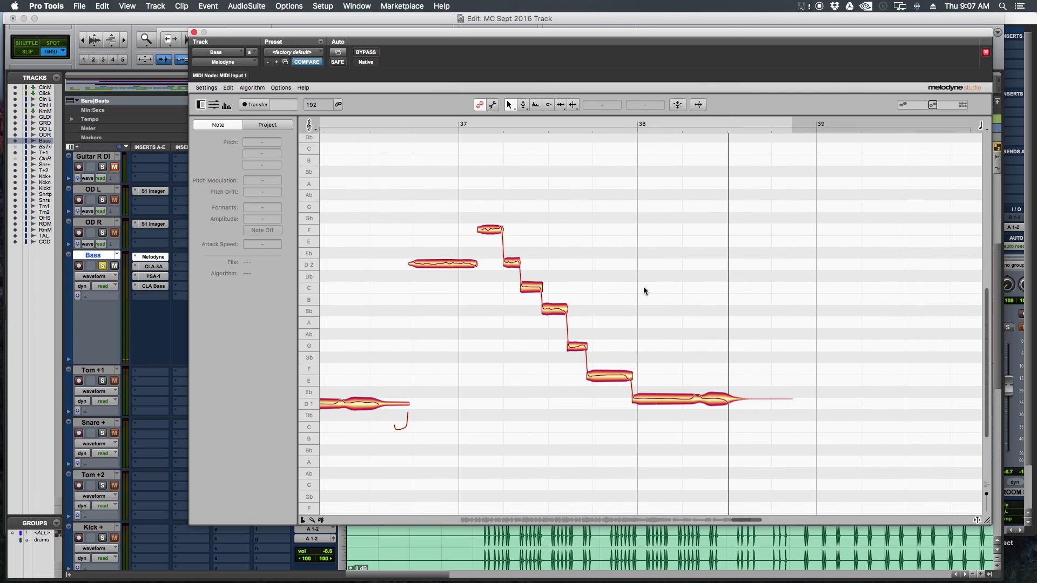
# Step: Audition the descending run in bars 37 and 38, correct its pitch with Pitch Center at 100% and Snap to D Minor, and replay it
pyautogui.click(407, 119)
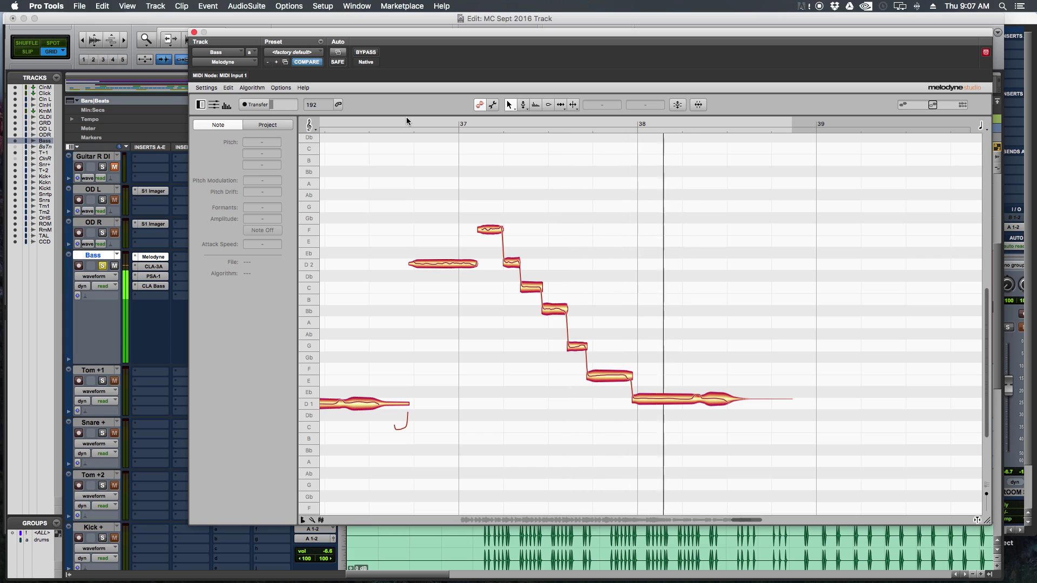
pyautogui.moveTo(460, 157); pyautogui.dragTo(648, 406)
pyautogui.click(677, 105)
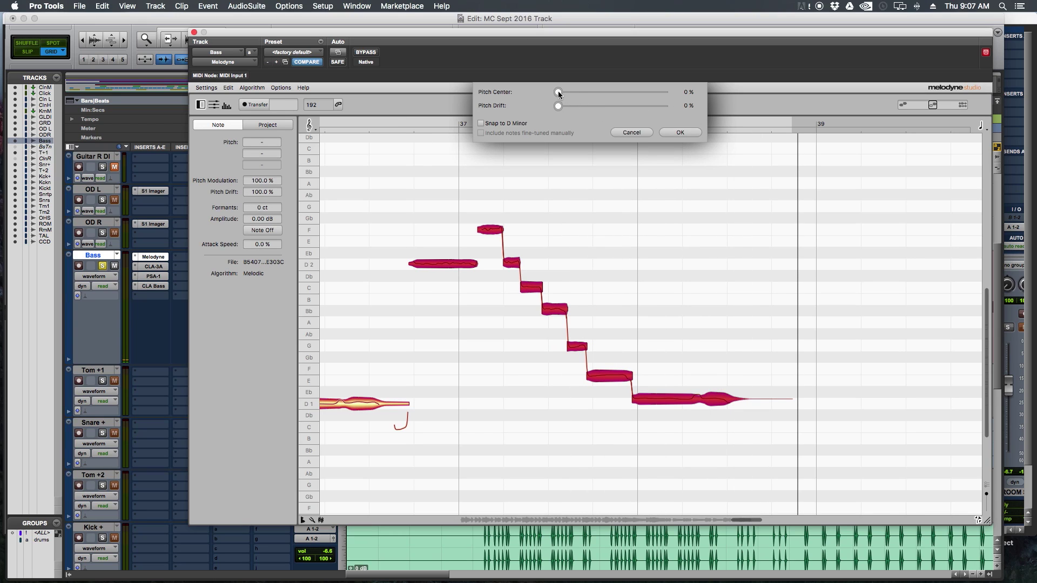
pyautogui.moveTo(557, 92); pyautogui.dragTo(694, 97)
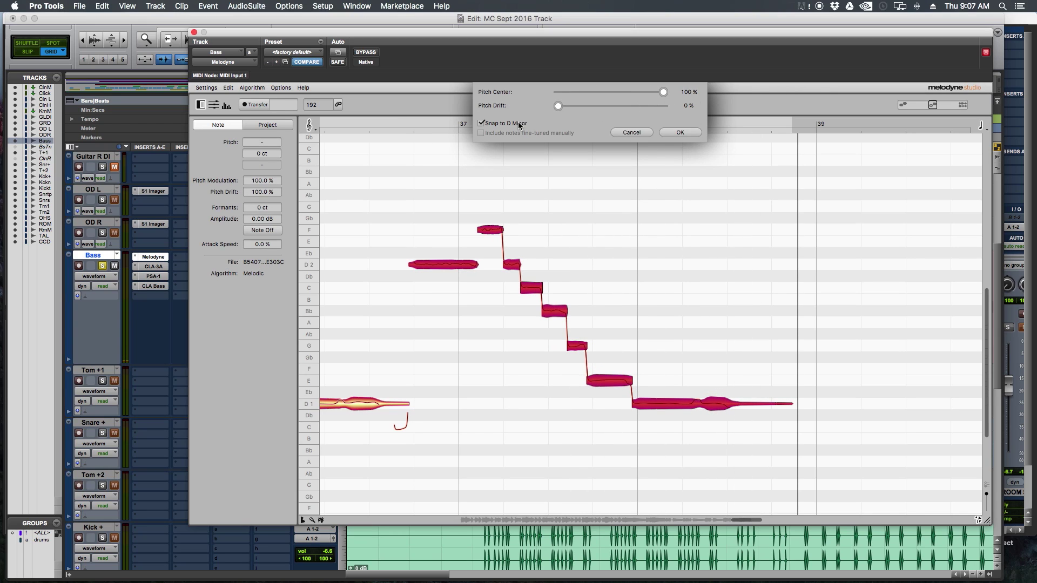
pyautogui.click(669, 132)
pyautogui.click(660, 205)
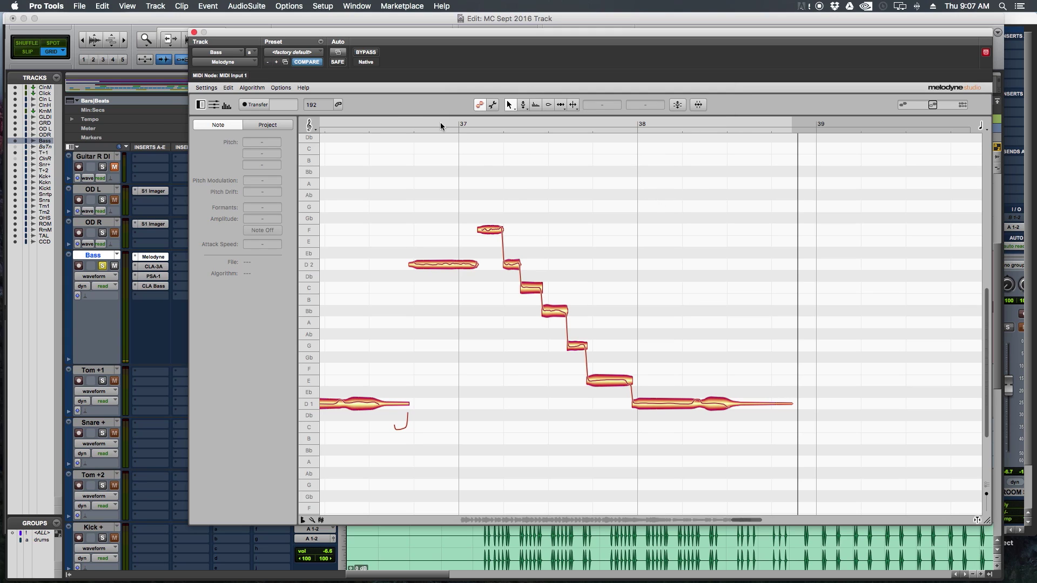
pyautogui.click(411, 124)
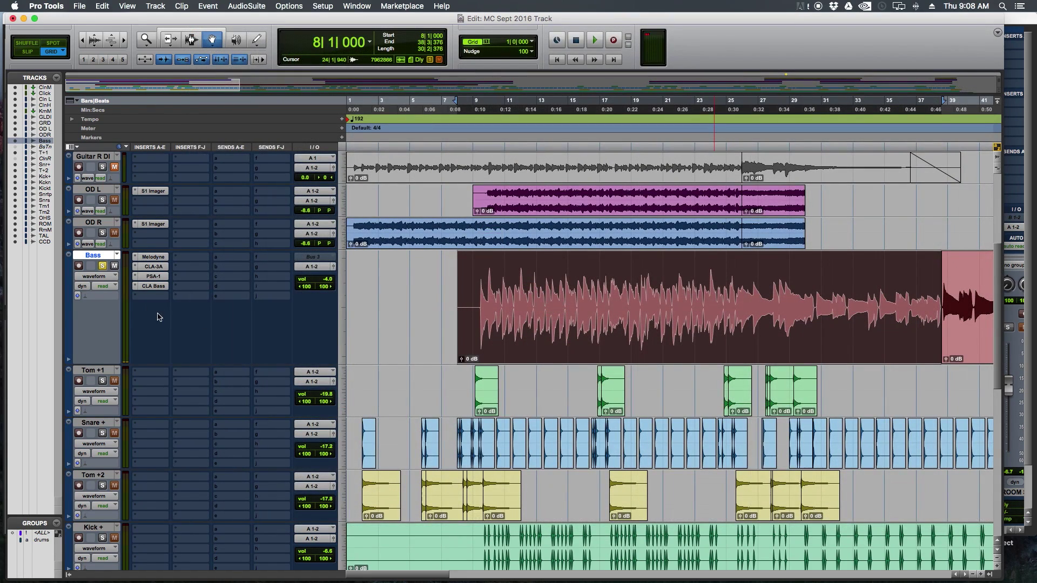
# Step: Unsolo the Bass track and play the full mix from bar 8 to about bar 37 with the corrected bass
pyautogui.click(103, 266)
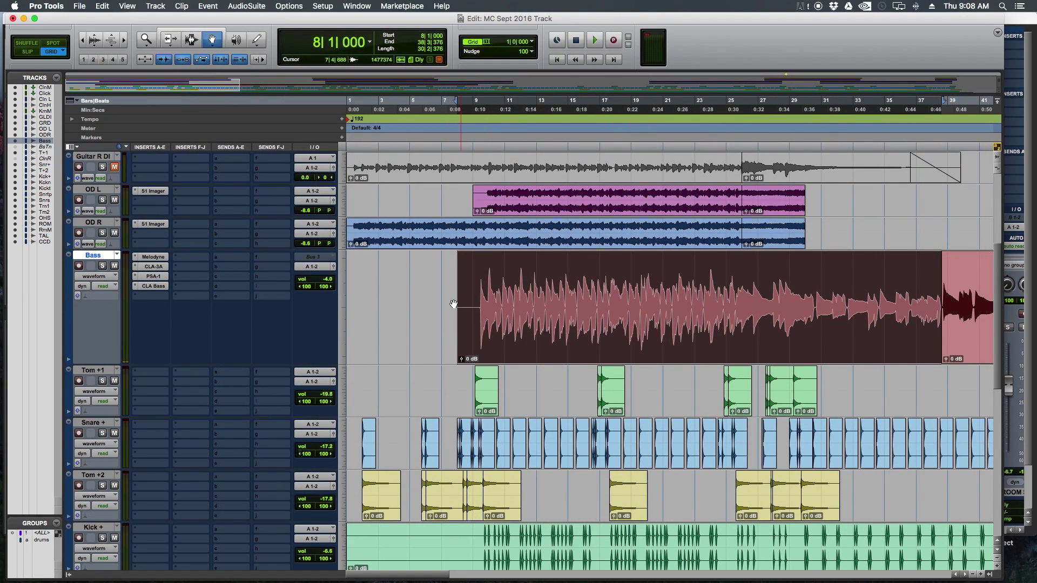
pyautogui.press('space')
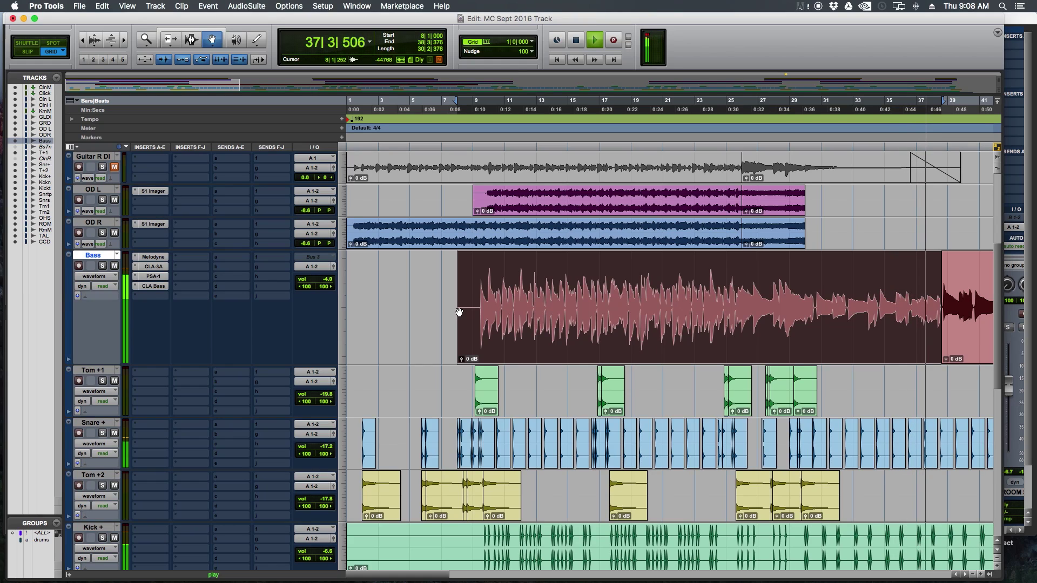
pyautogui.press('space')
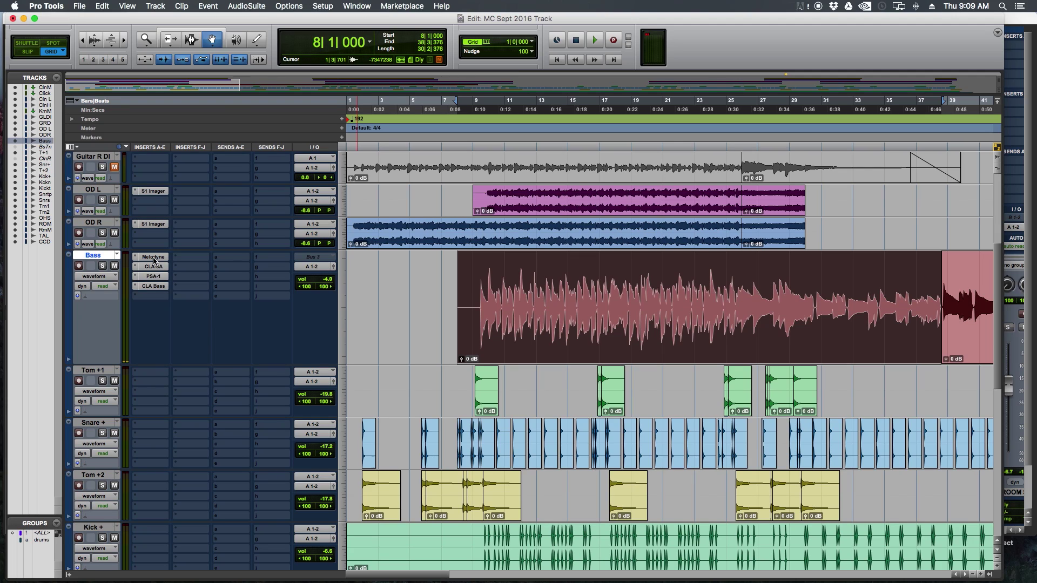
# Step: Reopen Melodyne on the Bass track and review the corrected notes across the whole passage, zooming to bars 16 to 38
pyautogui.click(154, 259)
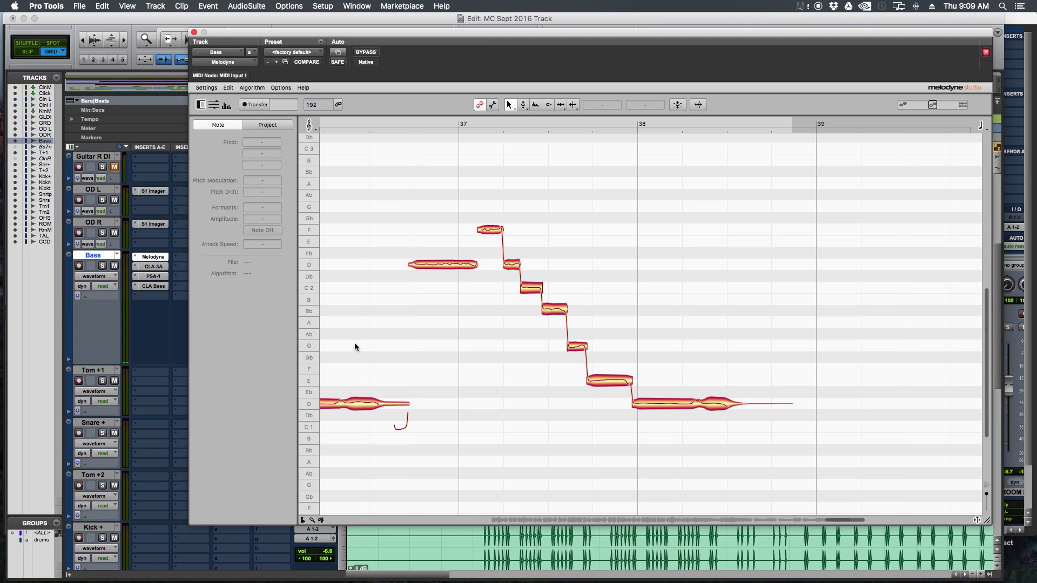
pyautogui.moveTo(837, 523); pyautogui.dragTo(456, 508)
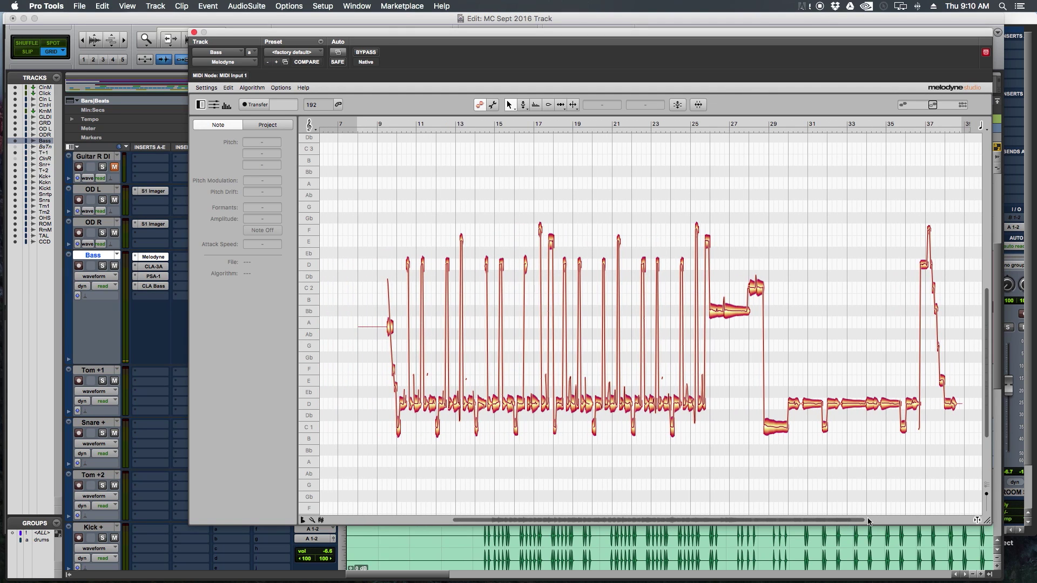
pyautogui.moveTo(862, 519); pyautogui.dragTo(819, 520)
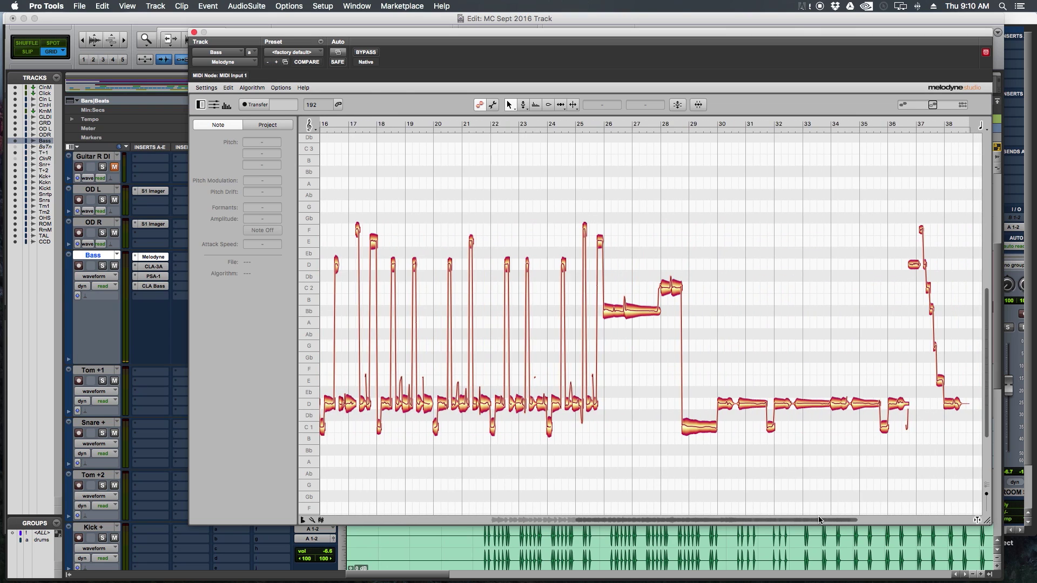